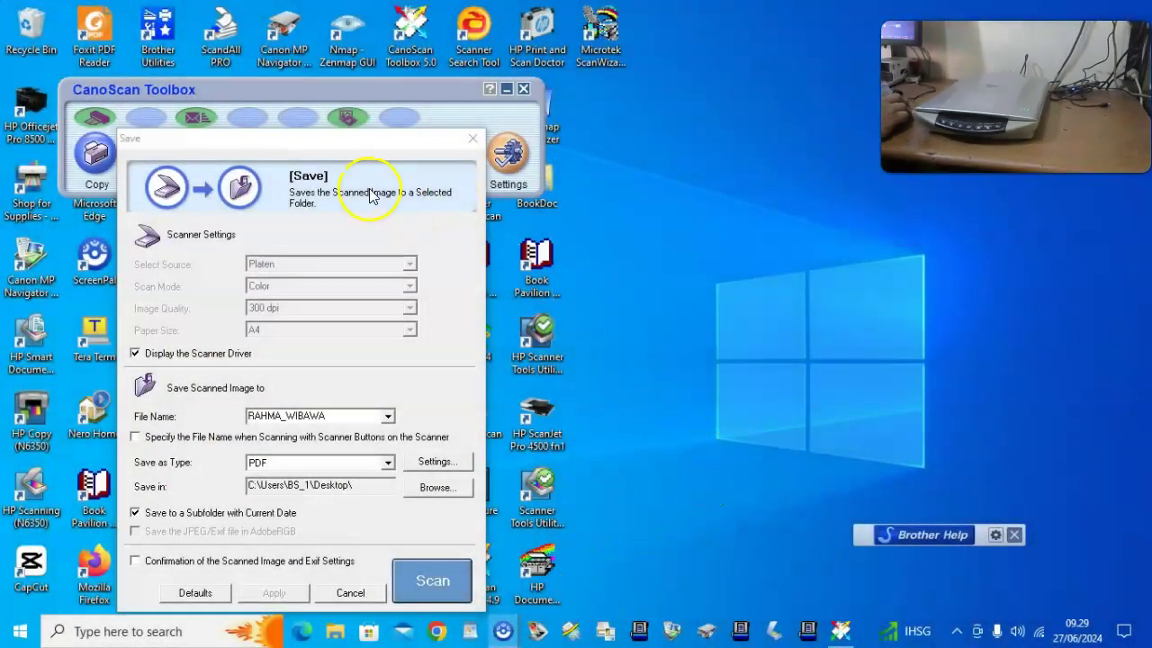
Turn off the scanner driver display and set the image quality to 150 dpi with paper size A4
{"action": "left_click_drag", "start_coordinate": [348, 144], "coordinate": [665, 116]}
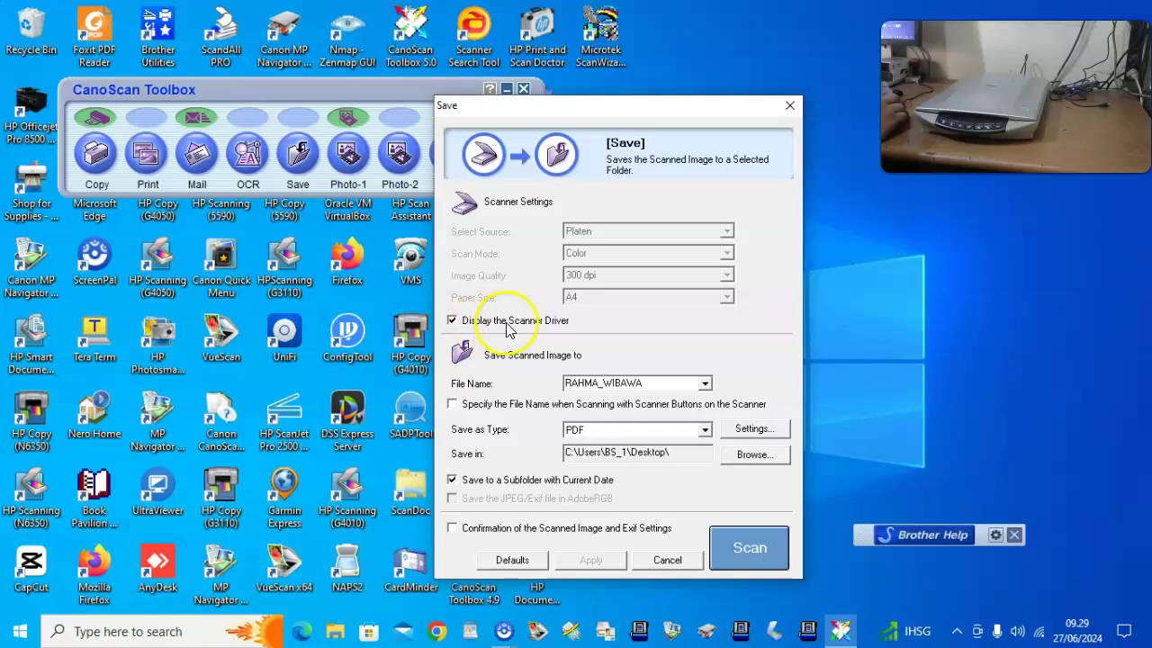
{"action": "left_click", "coordinate": [452, 321]}
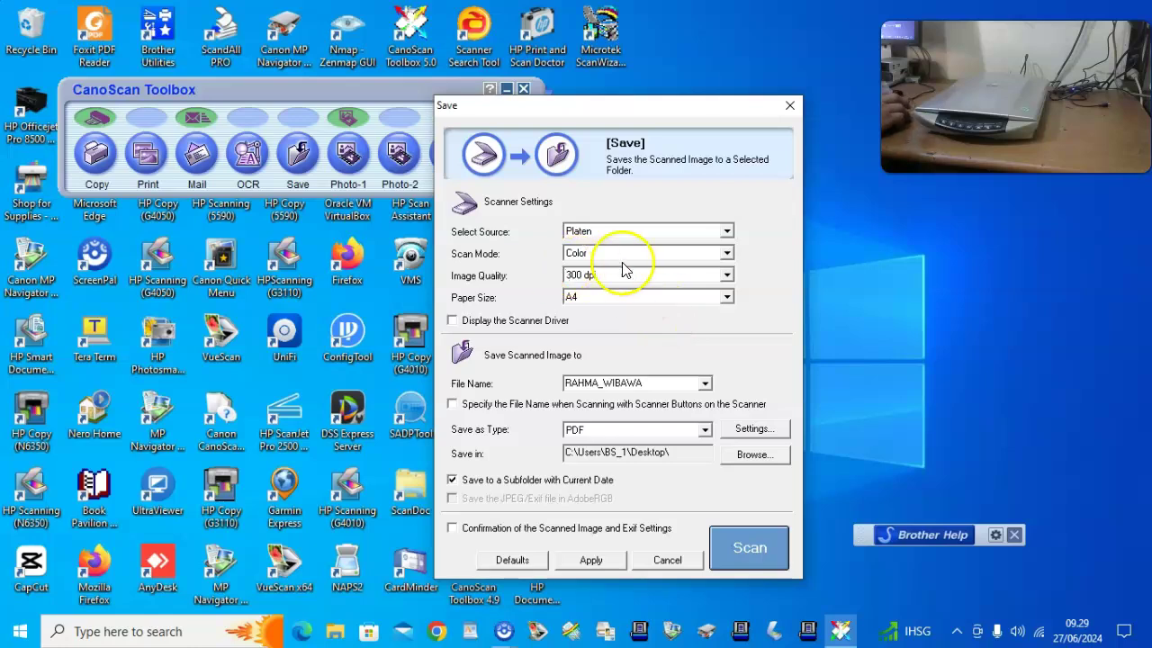
{"action": "left_click", "coordinate": [727, 277]}
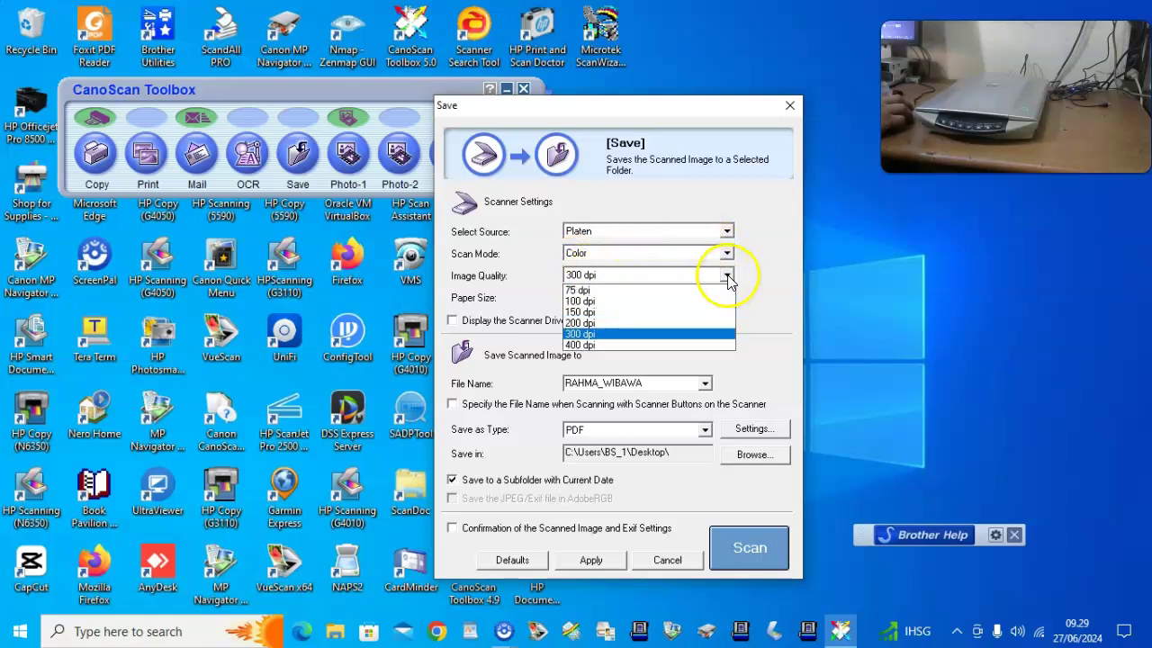
{"action": "left_click", "coordinate": [615, 313]}
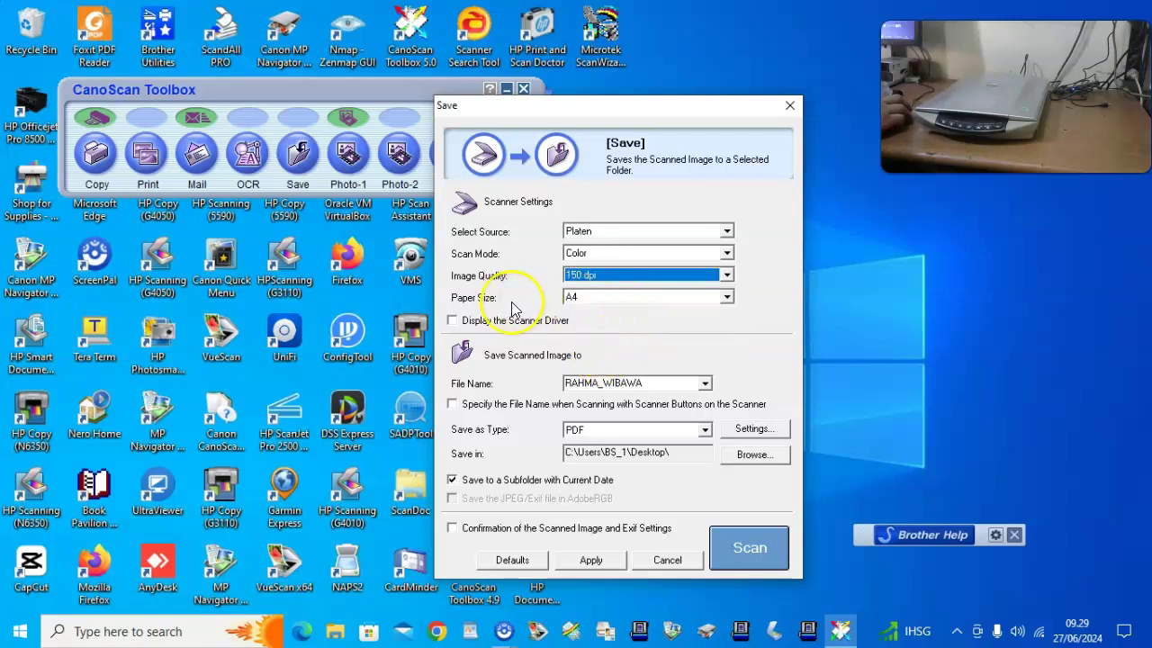
{"action": "left_click", "coordinate": [726, 299]}
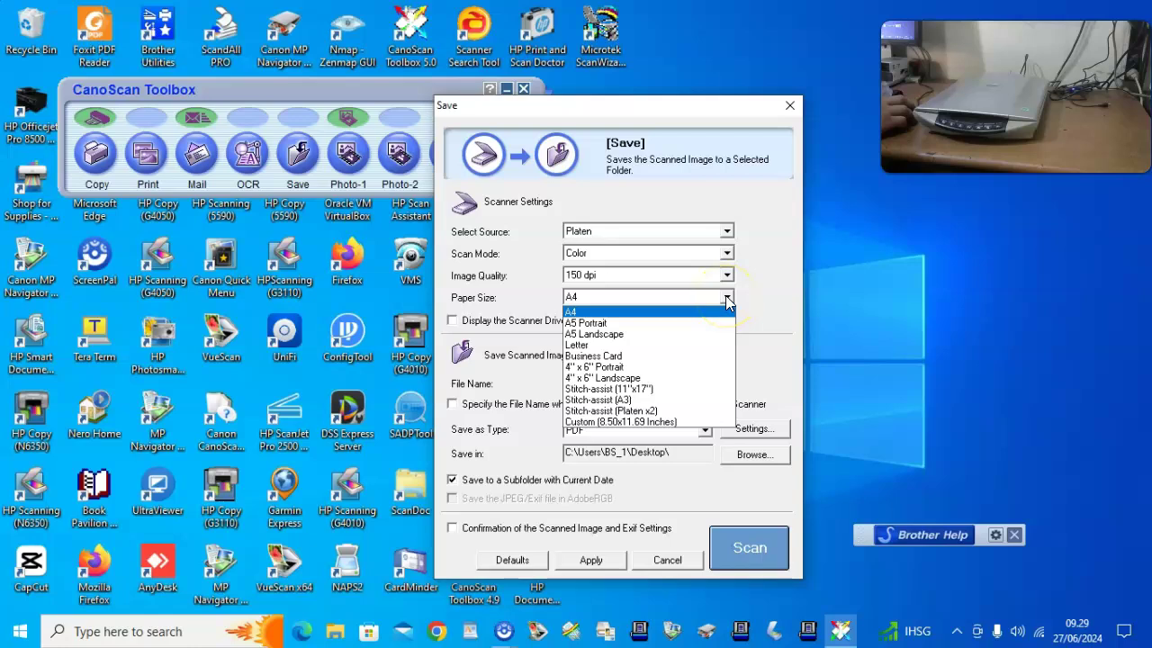
{"action": "left_click", "coordinate": [603, 312]}
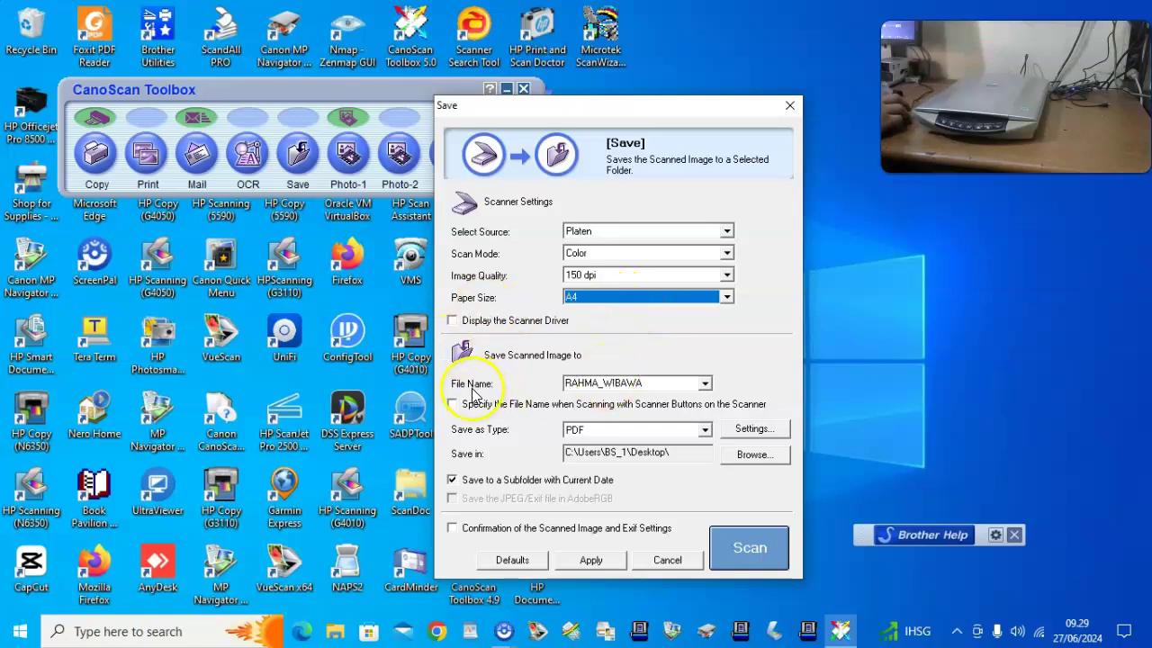
Replace the scan's file name with the person's first name and set the save type to PDF
{"action": "double_click", "coordinate": [671, 384]}
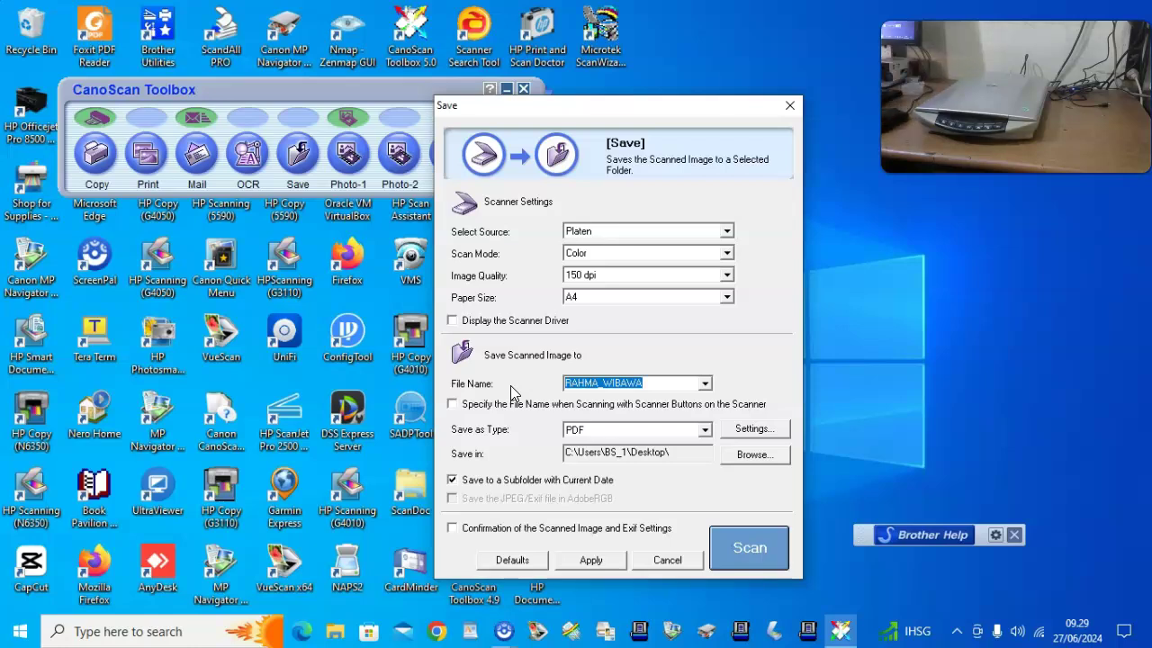
{"action": "type", "text": "HERY"}
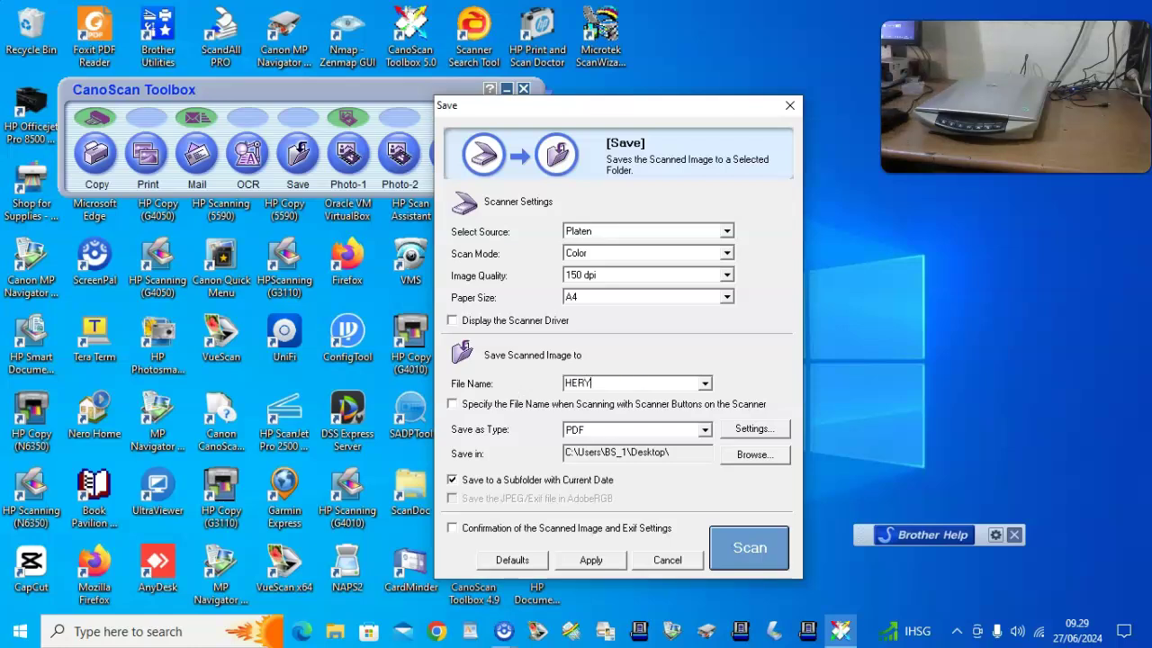
{"action": "left_click", "coordinate": [705, 431]}
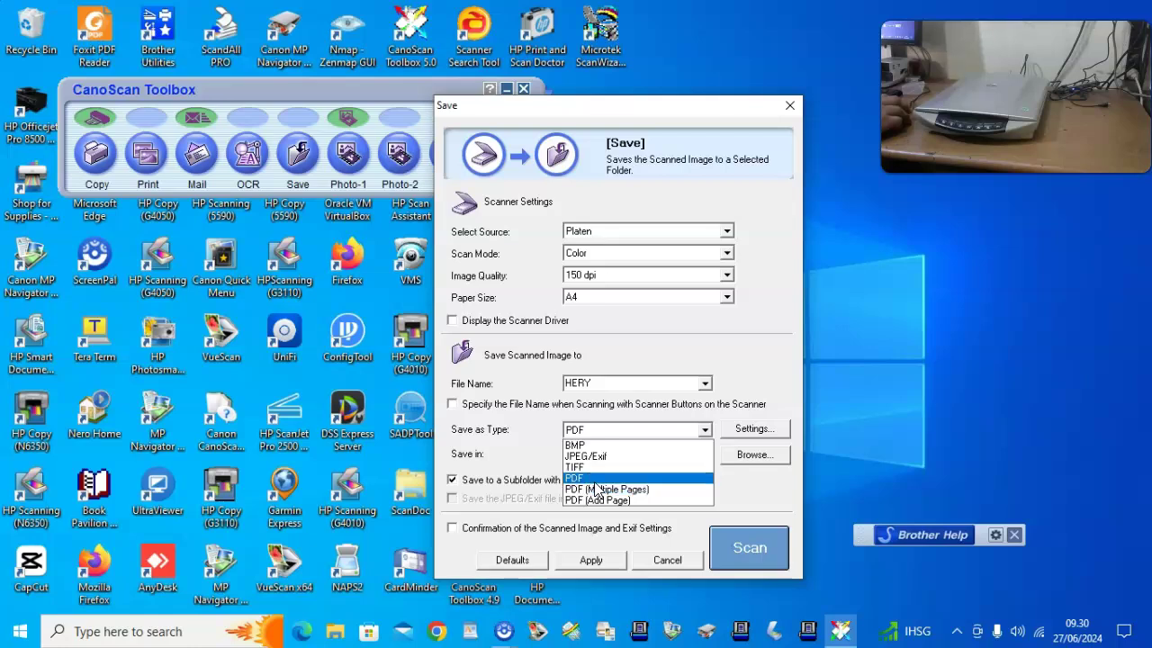
{"action": "left_click", "coordinate": [594, 459]}
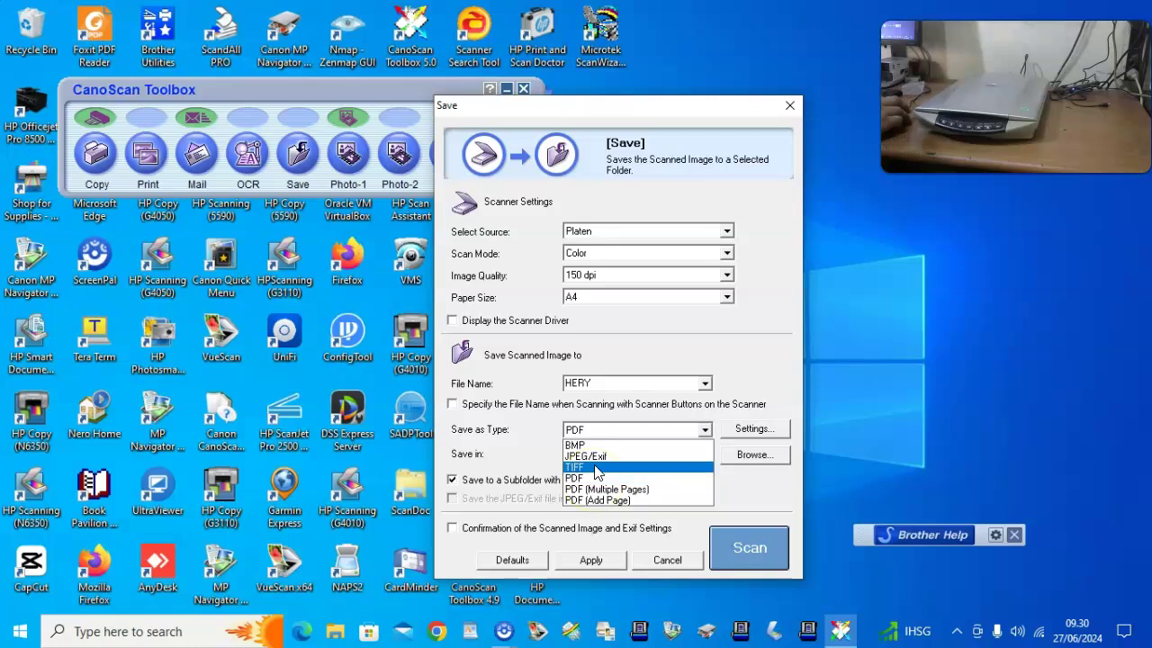
{"action": "left_click", "coordinate": [598, 478]}
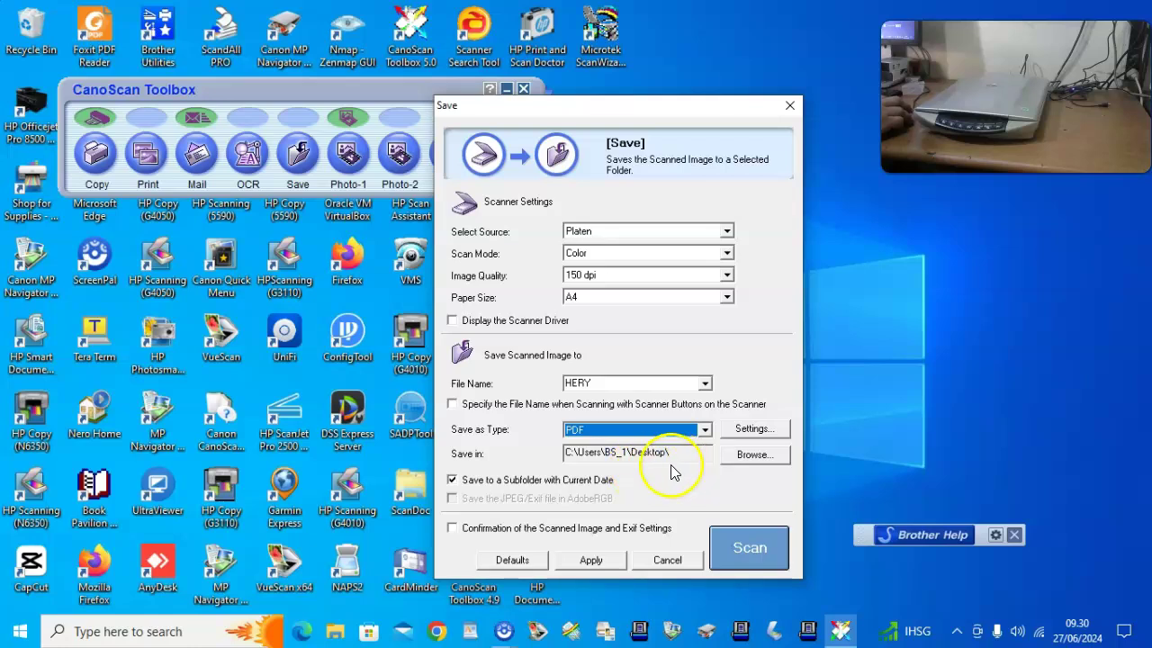
Choose the Desktop folder as the save location and apply the save settings
{"action": "left_click", "coordinate": [752, 455]}
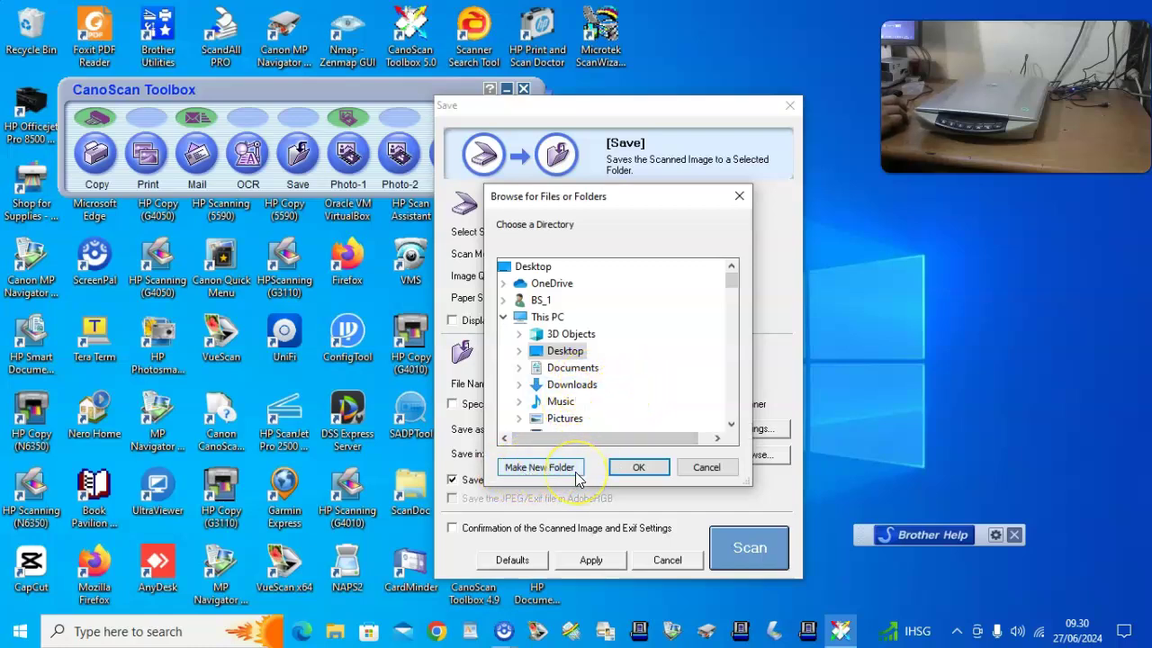
{"action": "left_click", "coordinate": [637, 468]}
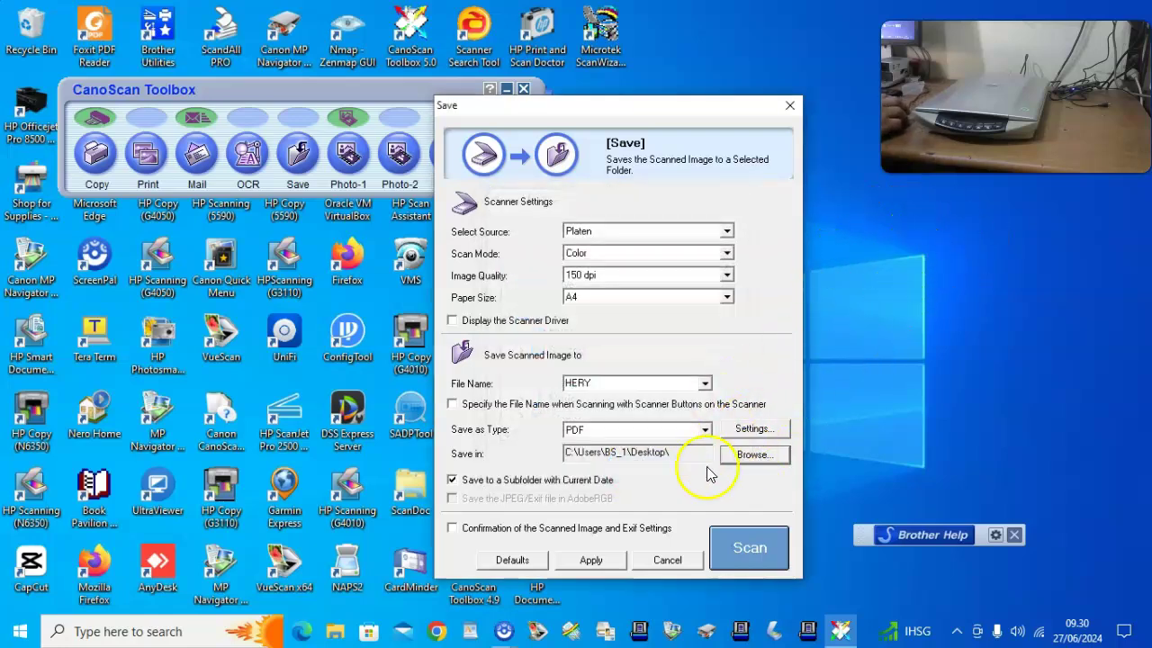
{"action": "left_click", "coordinate": [596, 561]}
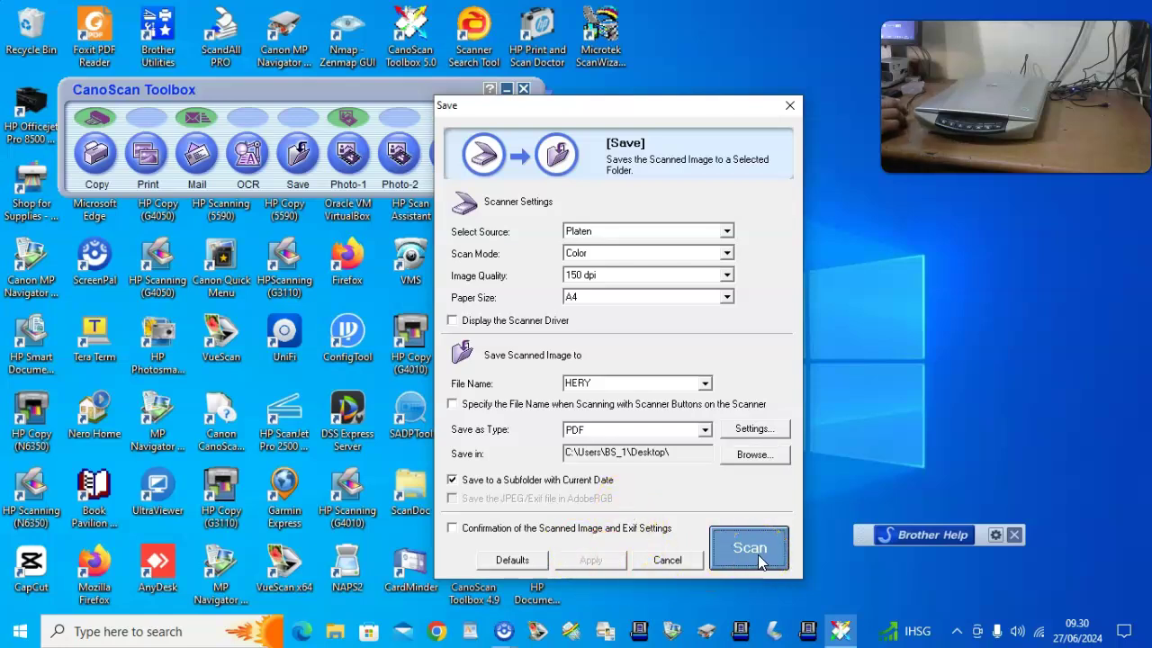
{"action": "left_click", "coordinate": [749, 520]}
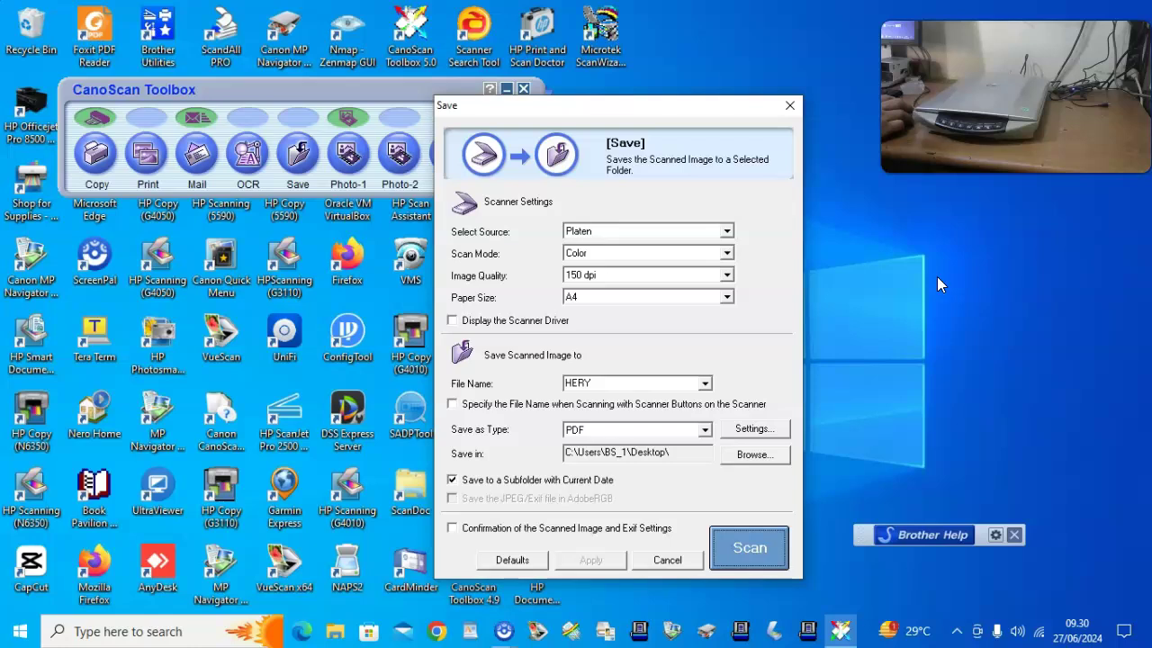
Turn on the scanner driver display, apply the change, and start the scan to open ScanGear
{"action": "left_click", "coordinate": [453, 322]}
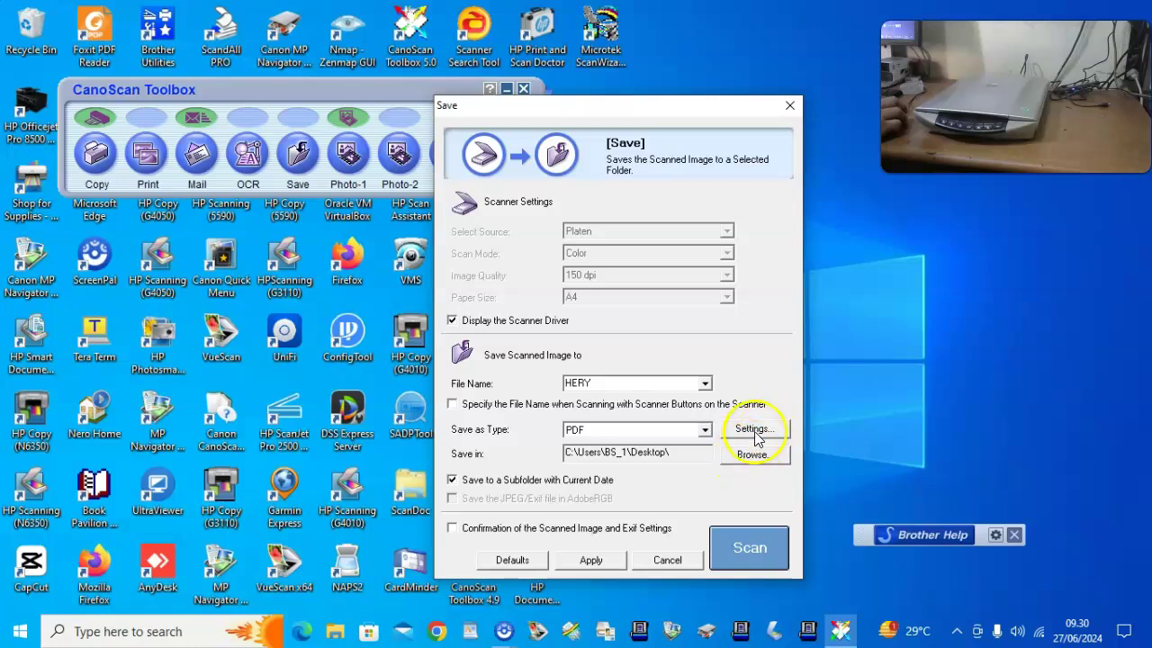
{"action": "left_click", "coordinate": [591, 559]}
{"action": "left_click", "coordinate": [752, 550]}
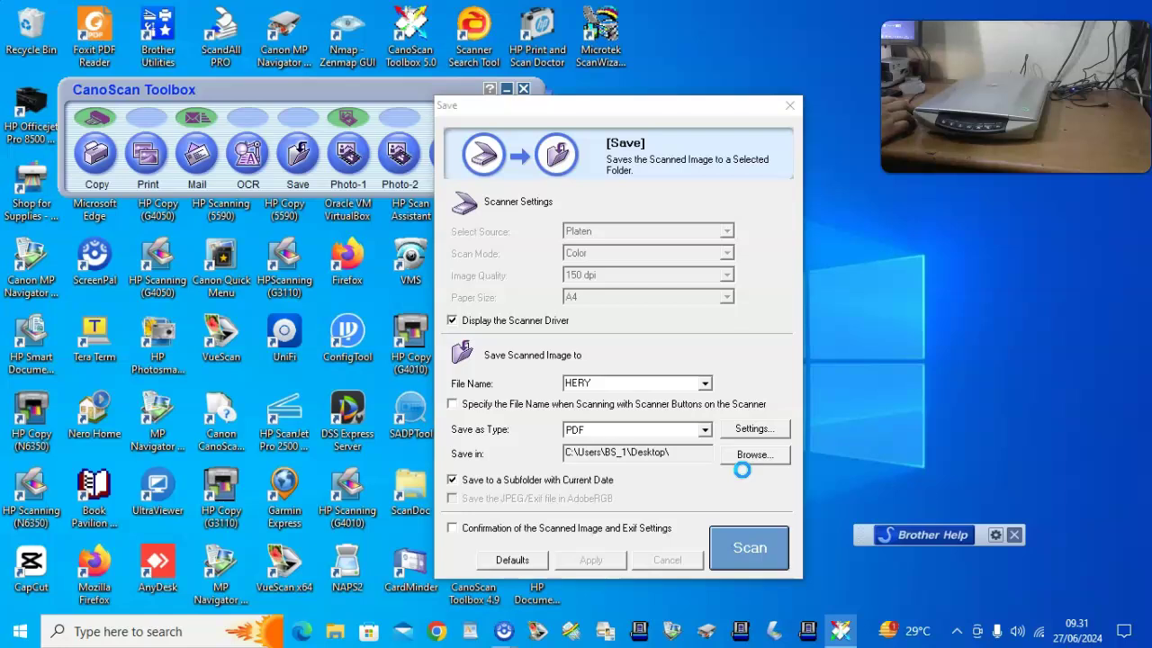
{"action": "left_click", "coordinate": [820, 441]}
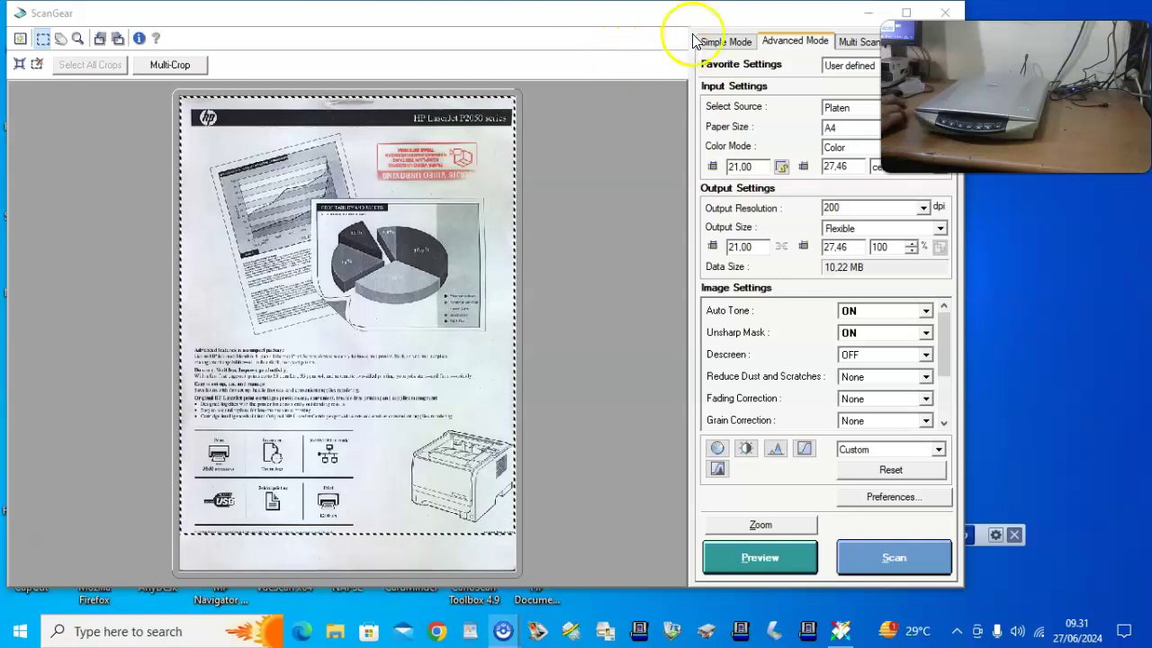
Examine the options offered in ScanGear's Simple Mode, Advanced Mode and Multi Scan, ending in Advanced Mode
{"action": "left_click", "coordinate": [720, 42]}
{"action": "left_click", "coordinate": [542, 340]}
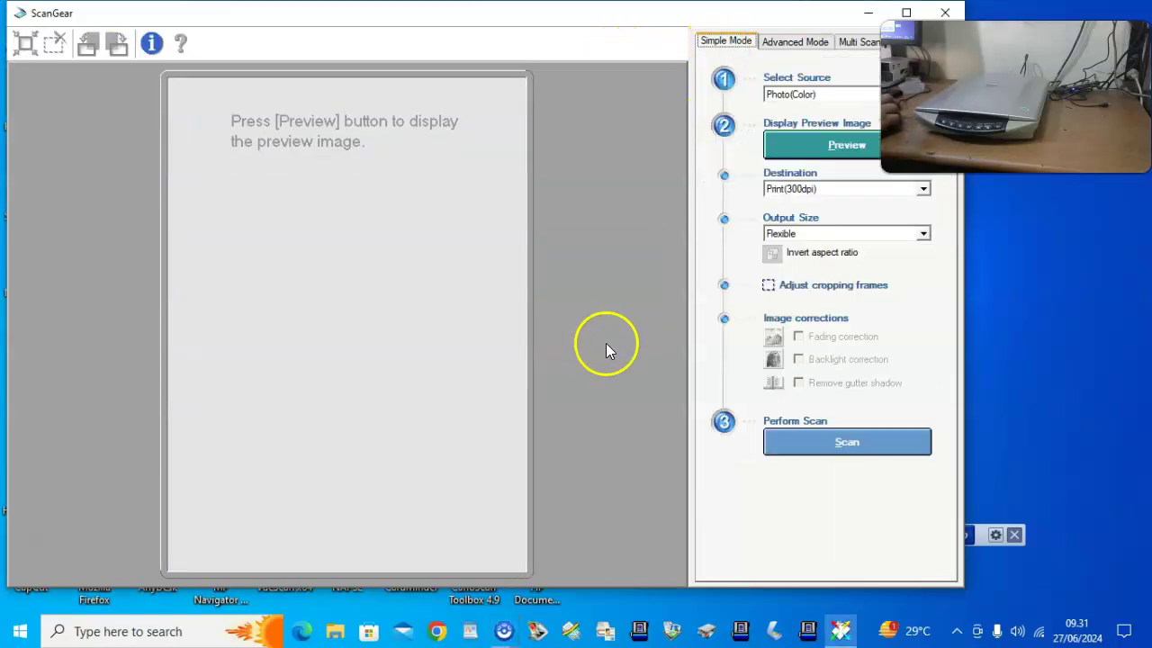
{"action": "left_click", "coordinate": [843, 145]}
{"action": "left_click", "coordinate": [290, 162]}
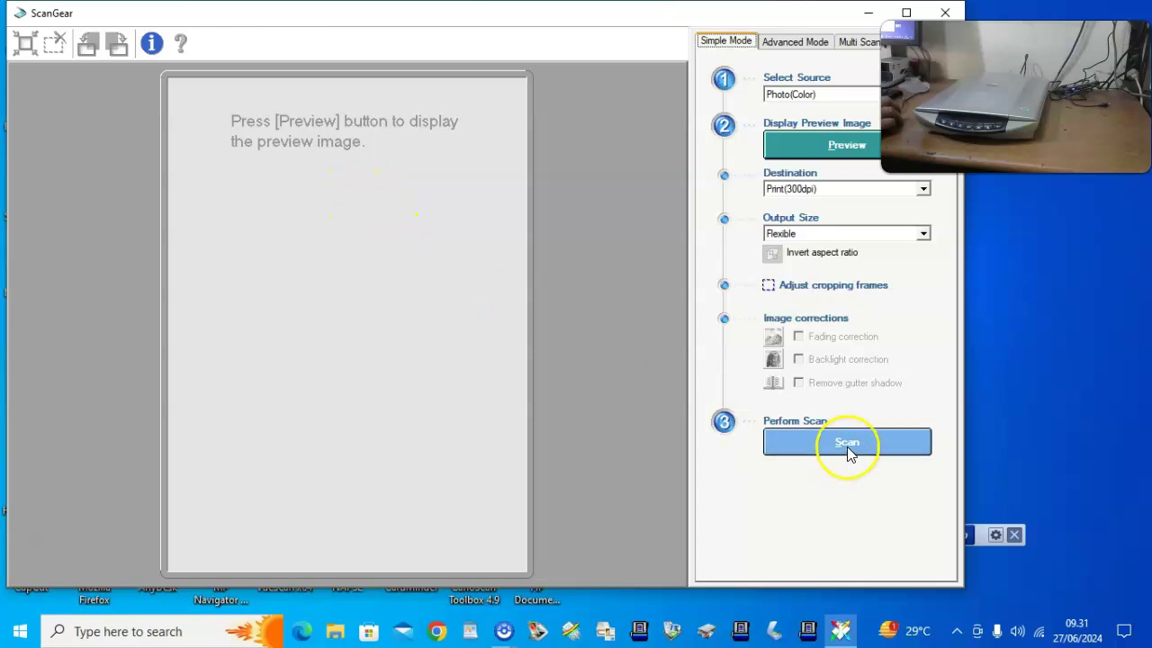
{"action": "left_click", "coordinate": [810, 42]}
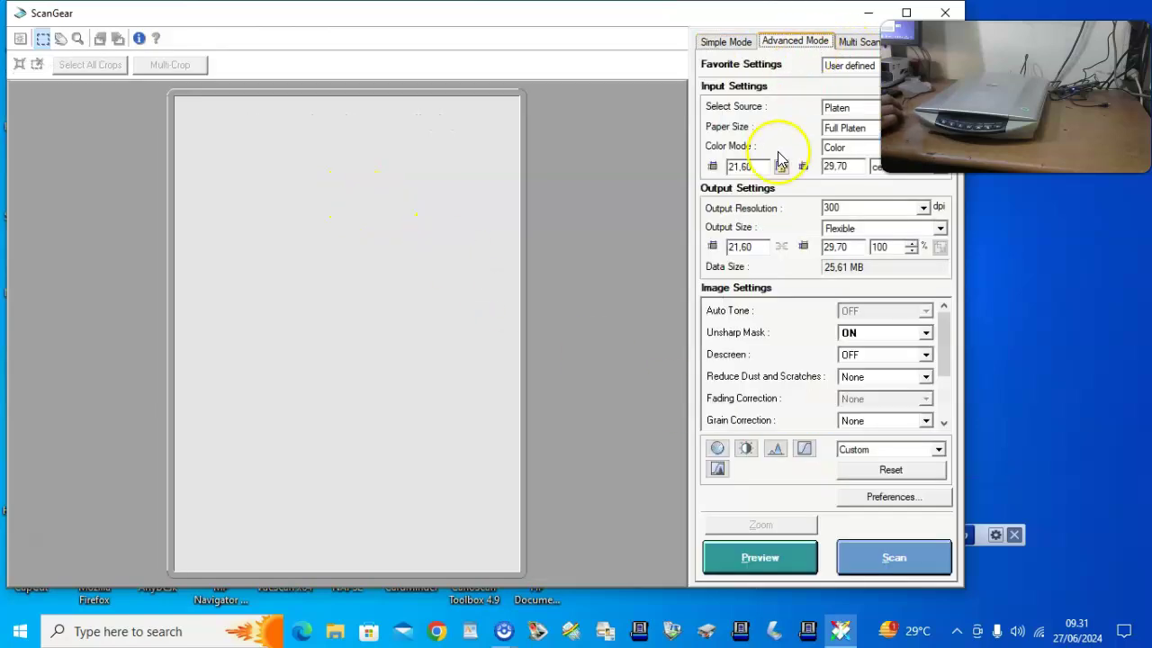
{"action": "left_click", "coordinate": [859, 41]}
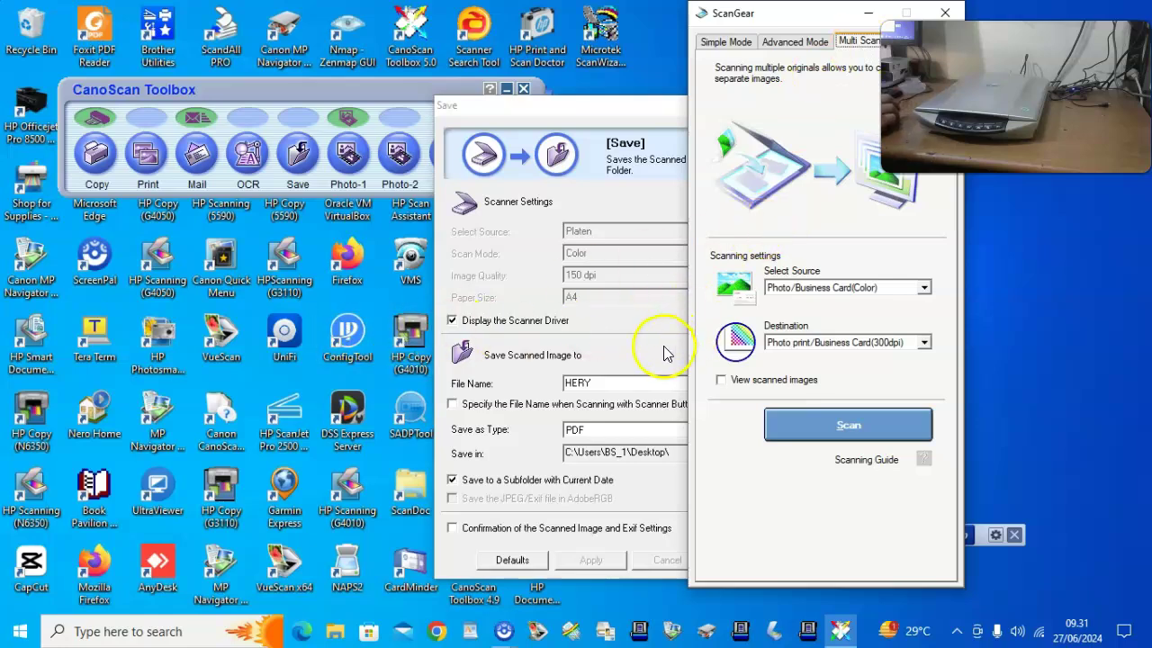
{"action": "left_click", "coordinate": [796, 42]}
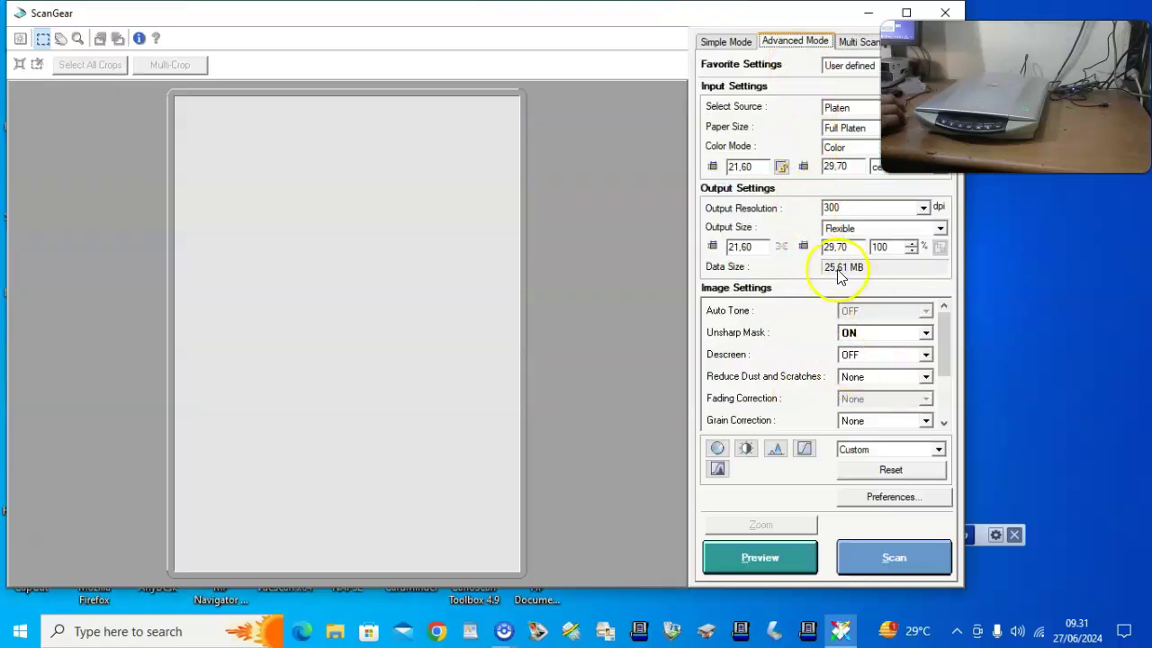
Set the paper size to A4, color mode to Color and output resolution to 150 dpi, and preview the document
{"action": "left_click_drag", "start_coordinate": [714, 18], "coordinate": [708, 18]}
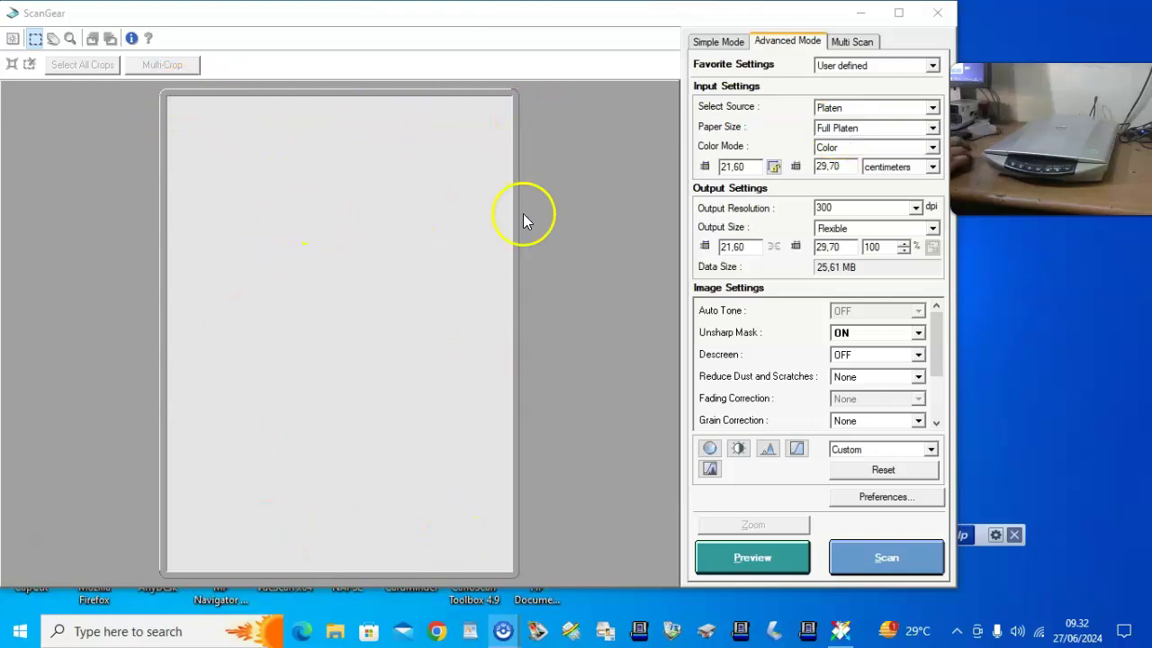
{"action": "left_click", "coordinate": [933, 131]}
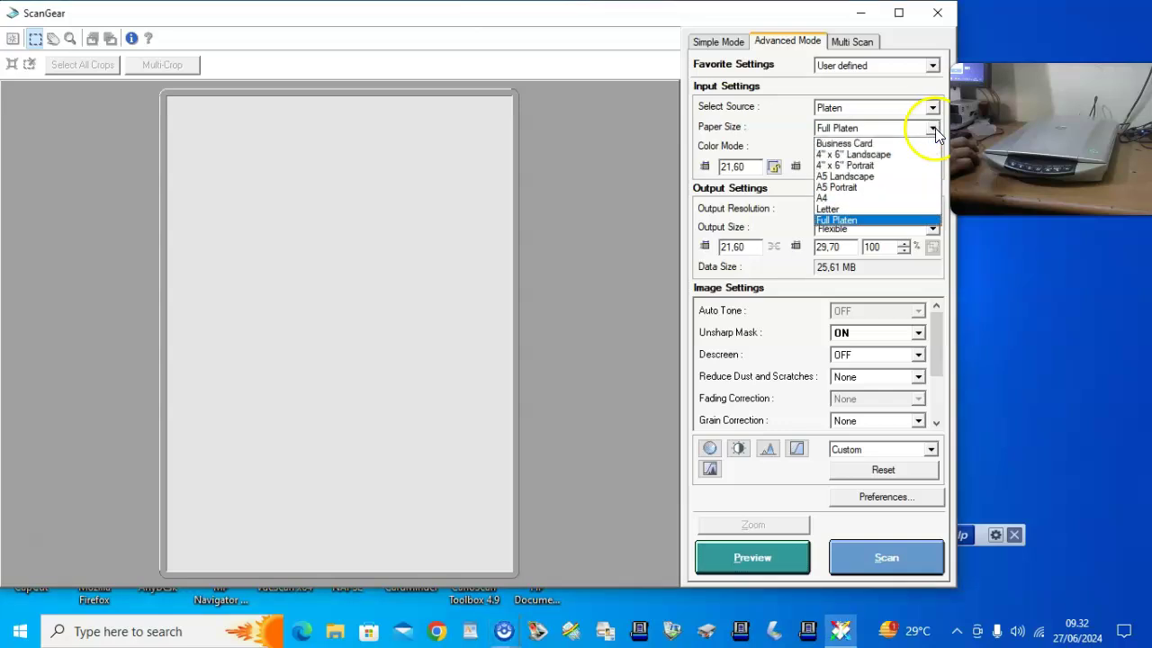
{"action": "left_click", "coordinate": [846, 199]}
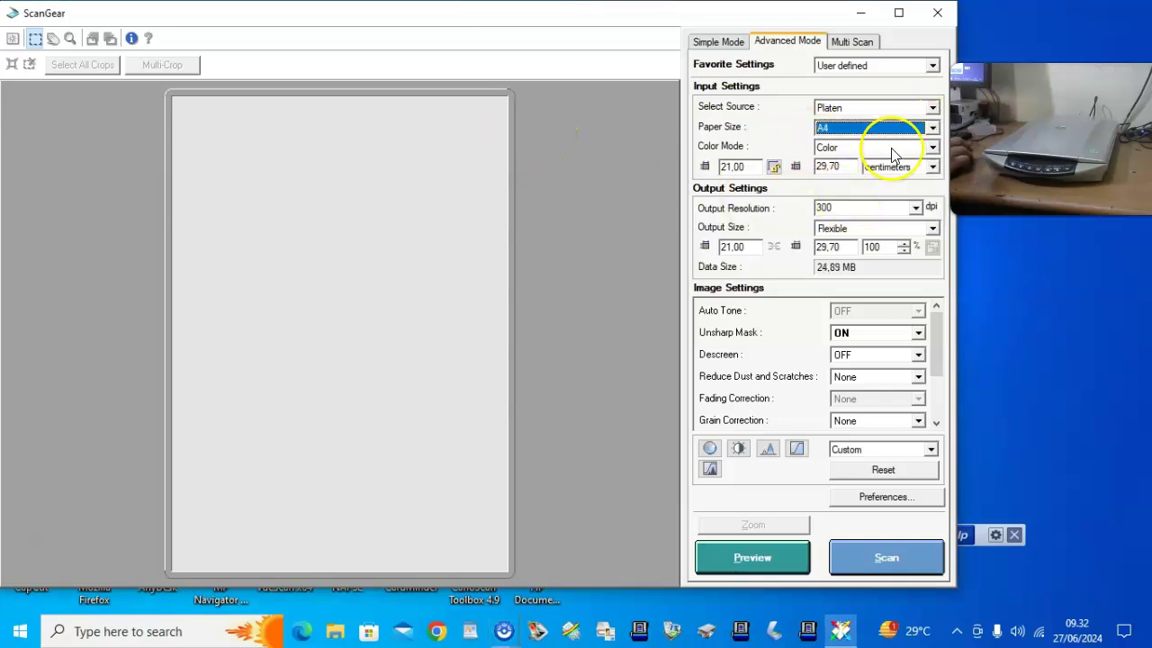
{"action": "left_click", "coordinate": [934, 148]}
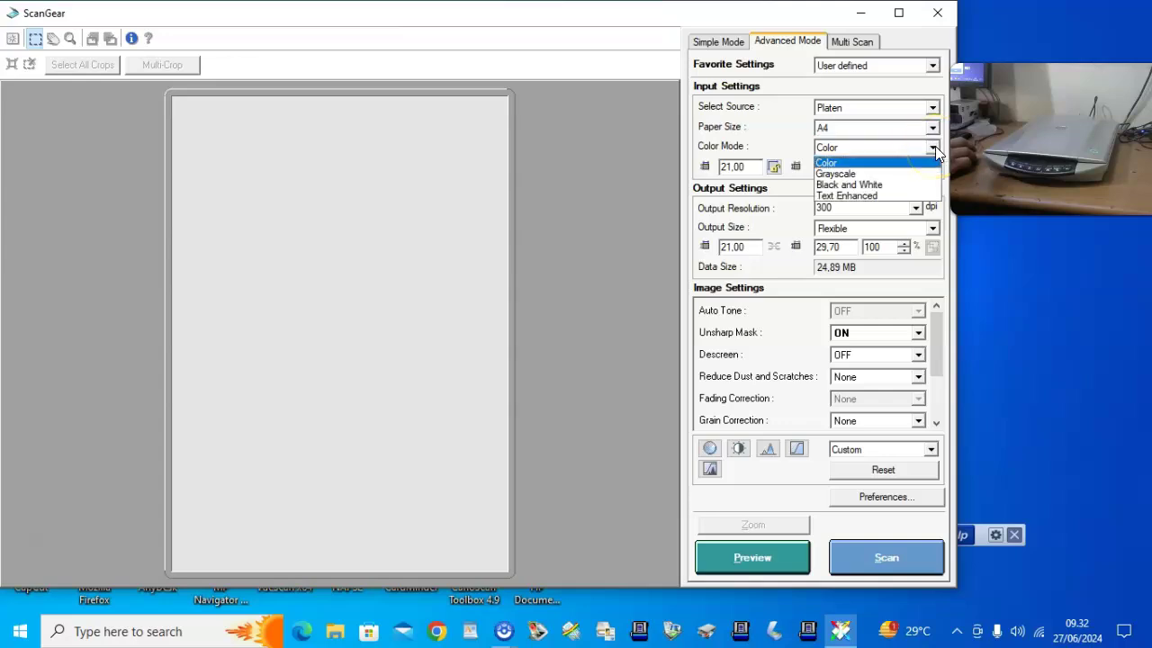
{"action": "left_click", "coordinate": [935, 148]}
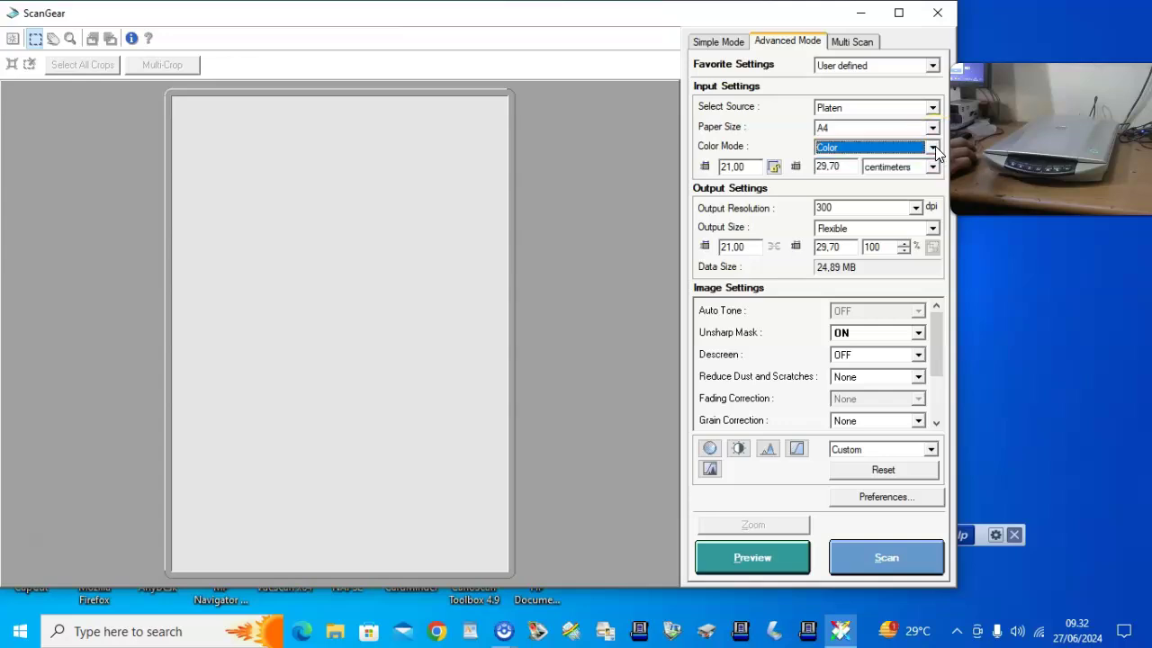
{"action": "left_click", "coordinate": [916, 208]}
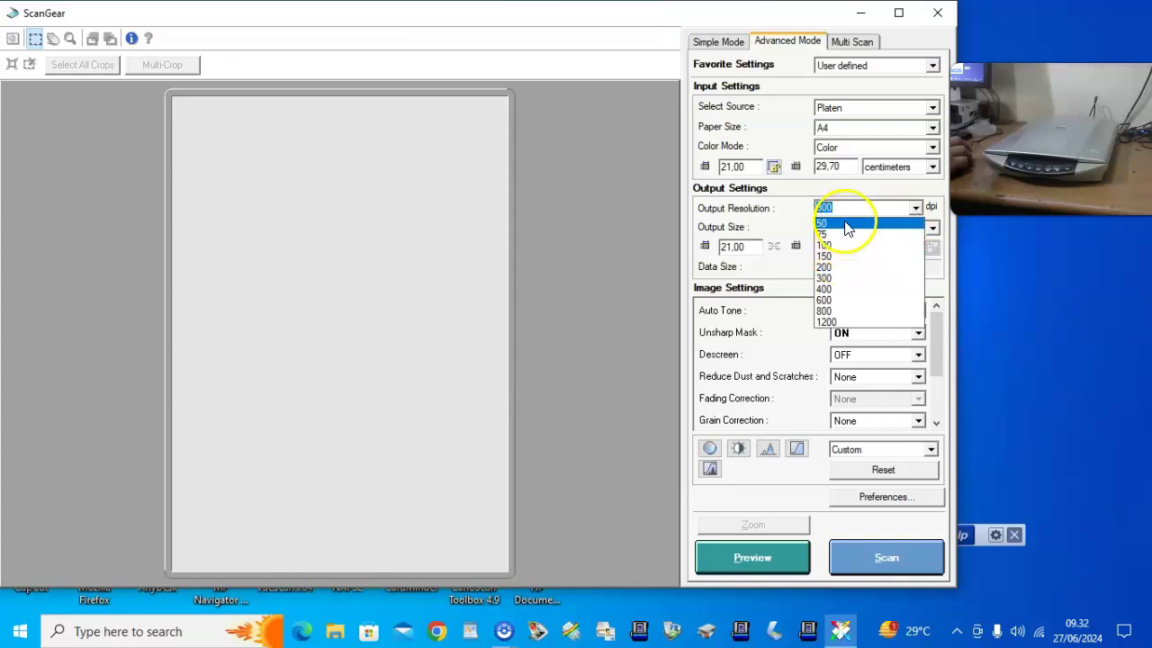
{"action": "left_click", "coordinate": [845, 323]}
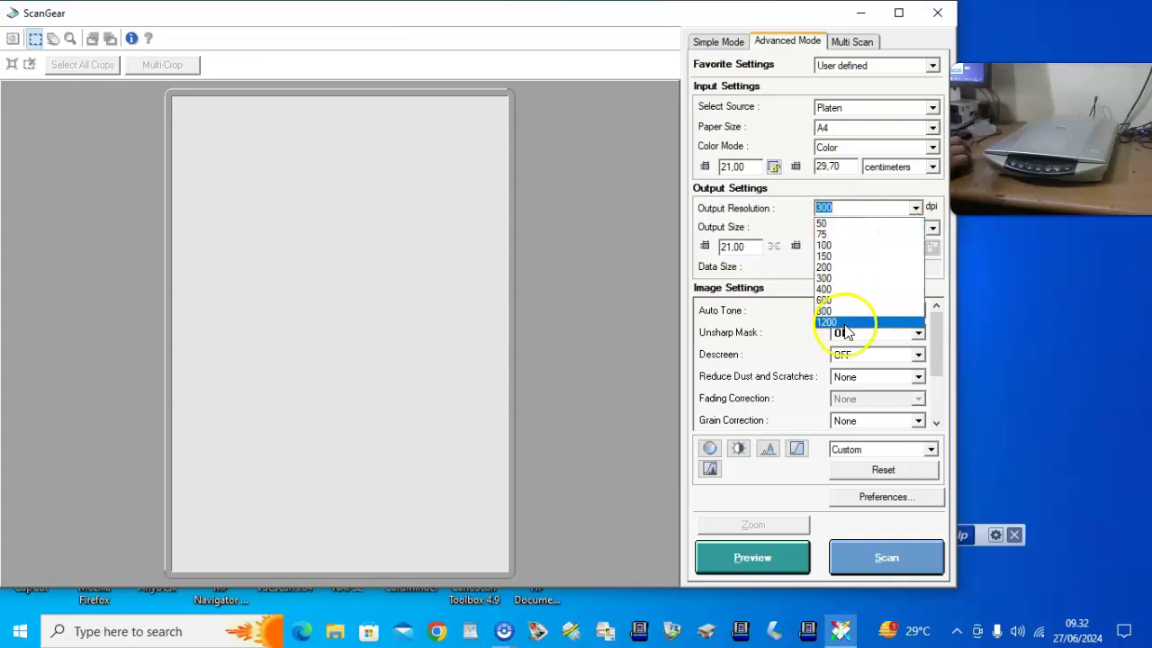
{"action": "left_click", "coordinate": [863, 257]}
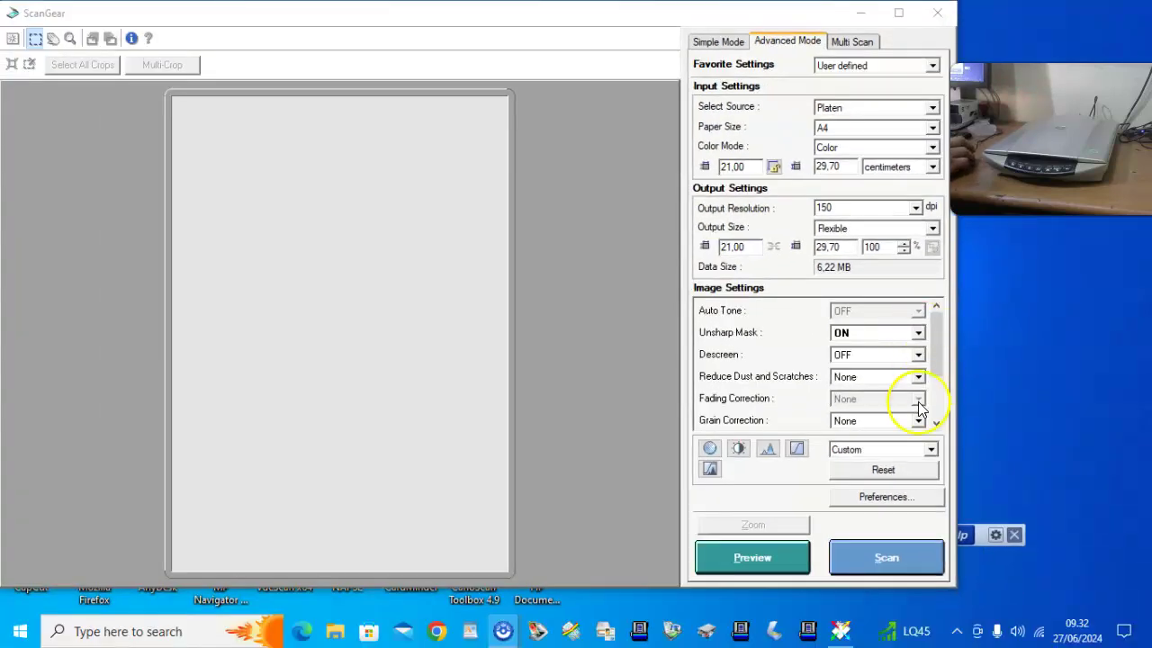
{"action": "left_click", "coordinate": [766, 560]}
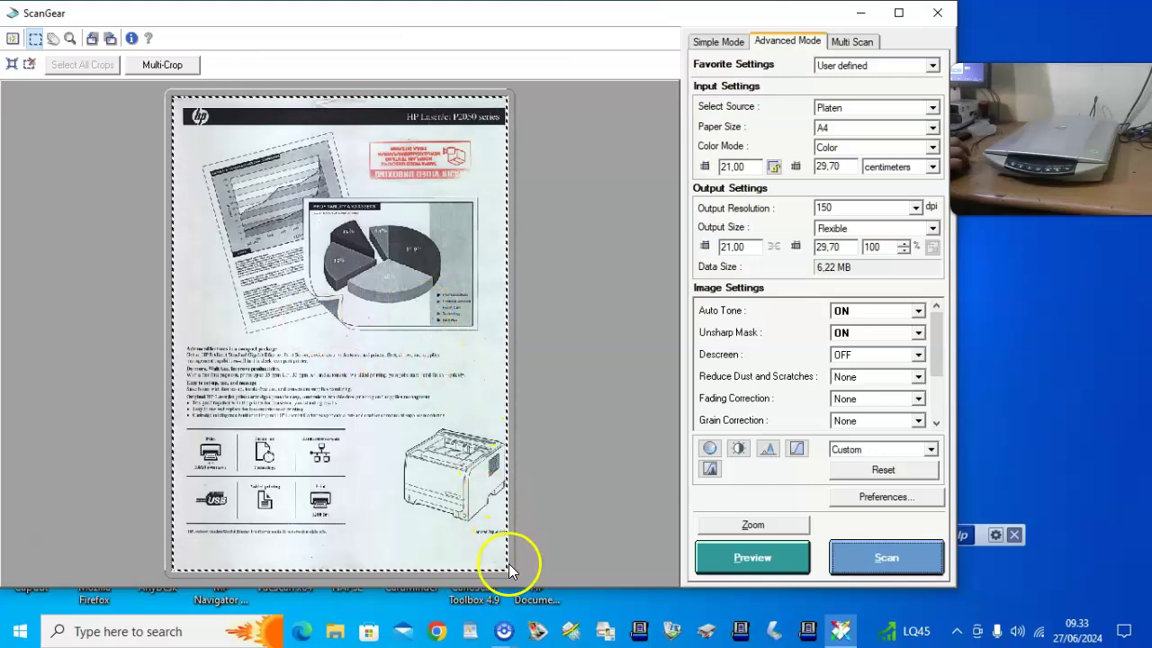
Try a cropping frame of about 11.71 × 11.28 cm, restore it to the full page, and remove the frame
{"action": "left_click_drag", "start_coordinate": [504, 568], "coordinate": [355, 278]}
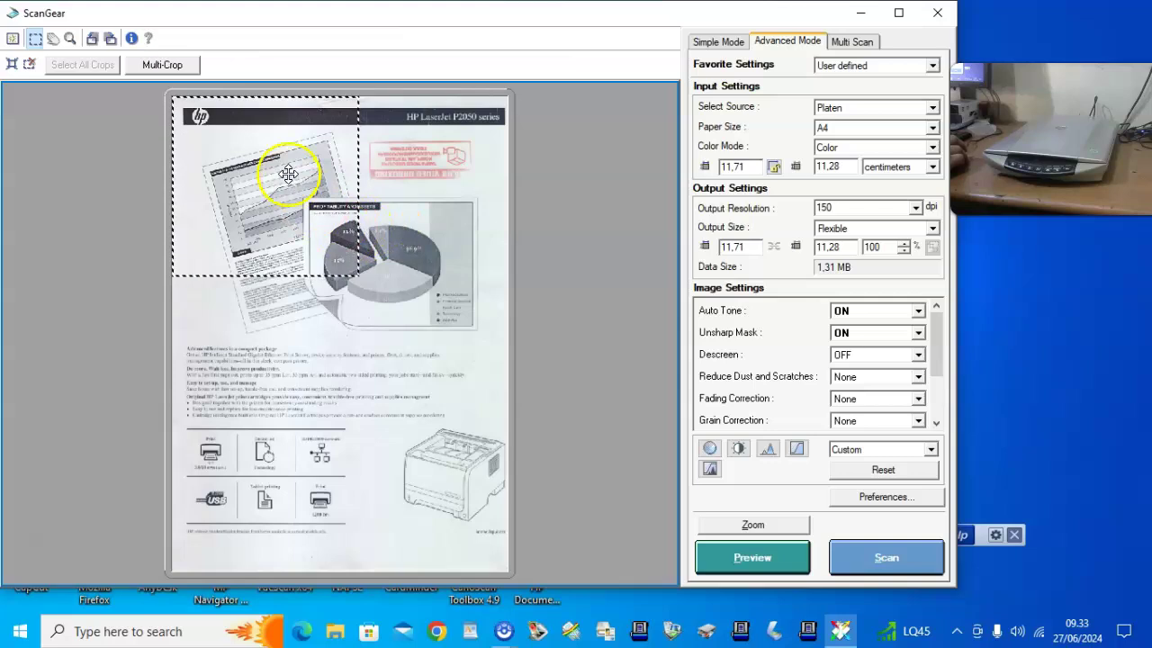
{"action": "left_click_drag", "start_coordinate": [358, 274], "coordinate": [510, 573]}
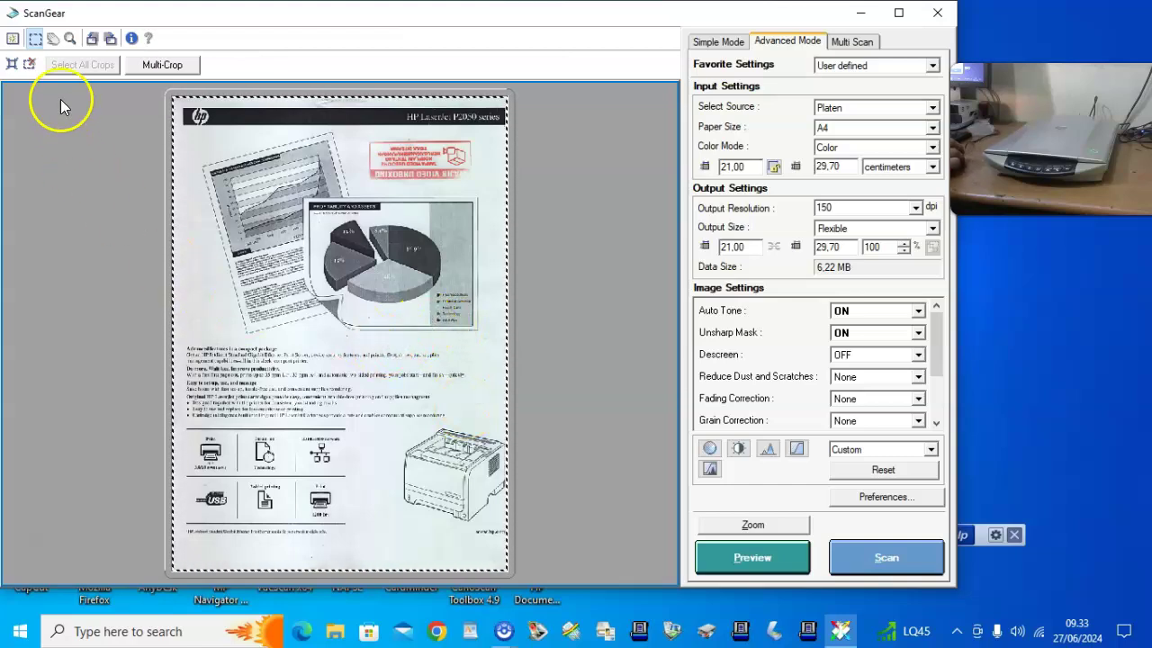
{"action": "left_click", "coordinate": [29, 66]}
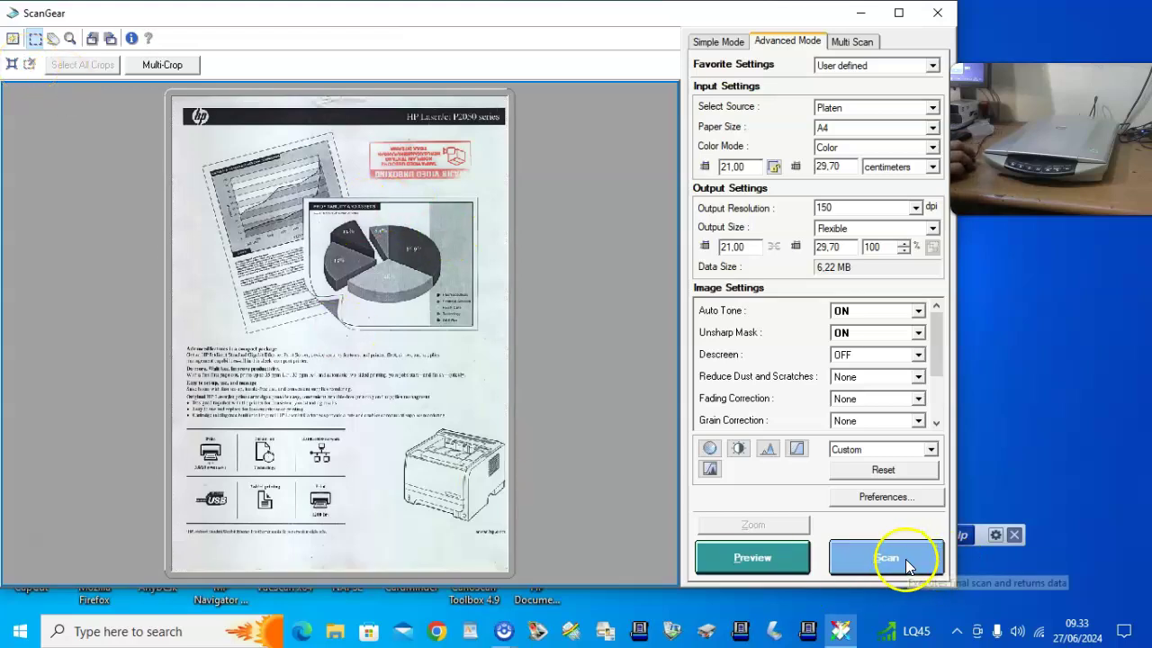
Scan the full A4 page and open the resulting PDF from the 2024-06-27 folder on the desktop in Foxit PDF Reader
{"action": "left_click", "coordinate": [904, 564]}
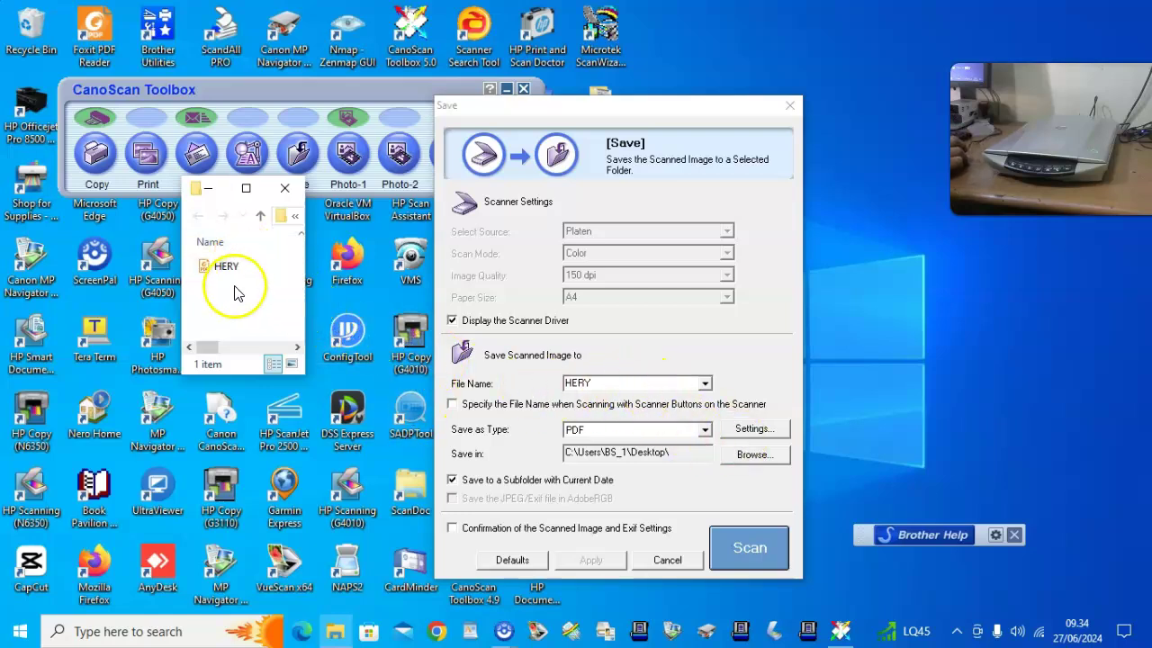
{"action": "left_click", "coordinate": [247, 191]}
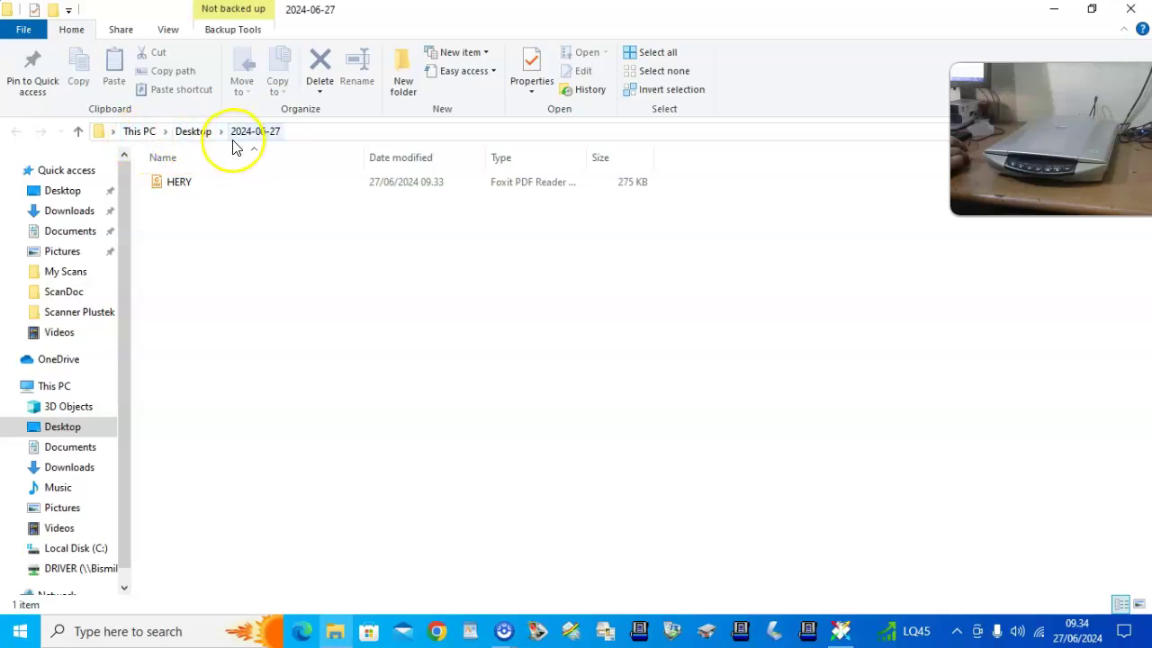
{"action": "double_click", "coordinate": [189, 183]}
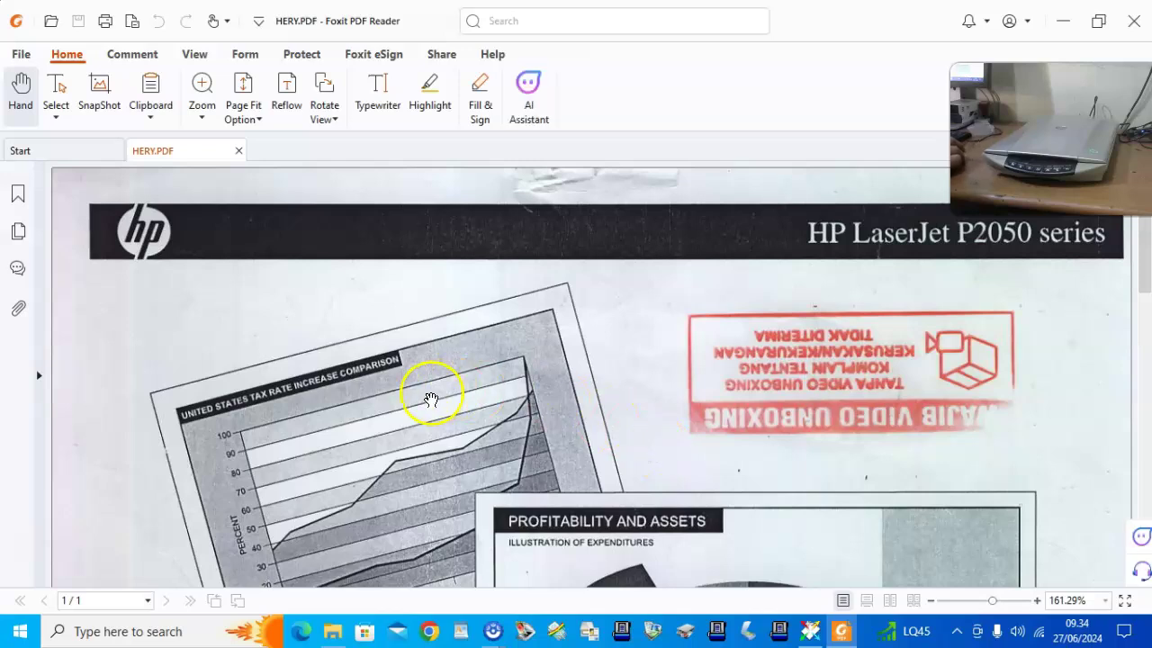
Check the scanned page down to its footer, fit the full page in the window, and show the page fit options
{"action": "scroll", "coordinate": [789, 424], "scroll_direction": "down", "scroll_amount": 10}
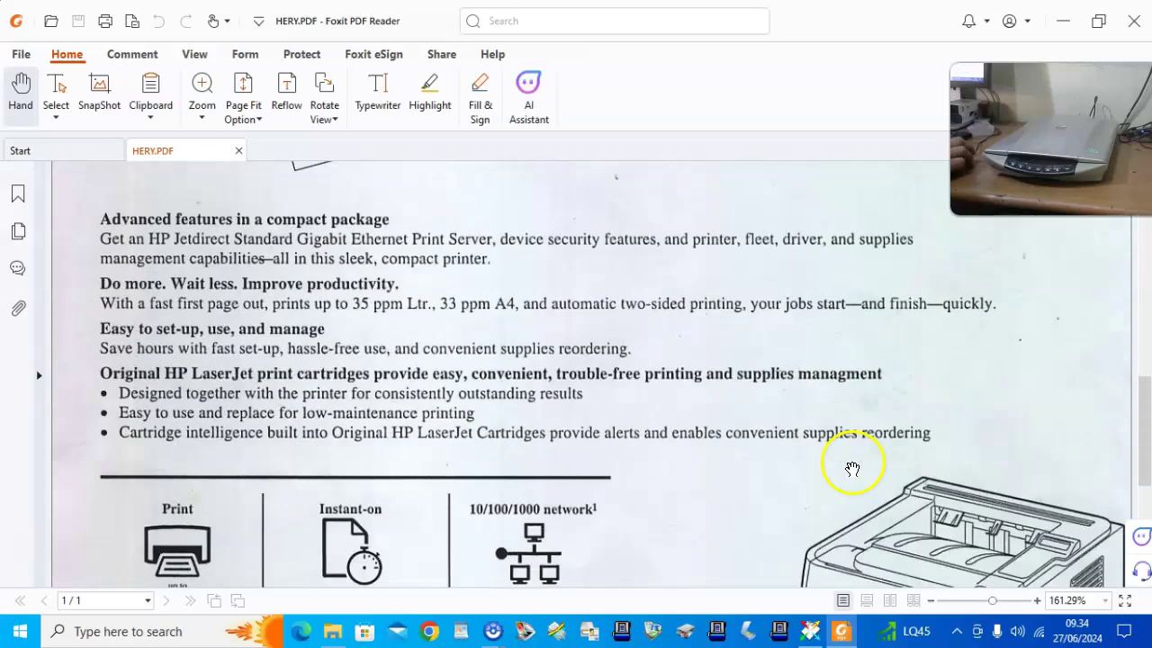
{"action": "scroll", "coordinate": [771, 337], "scroll_direction": "down", "scroll_amount": 5}
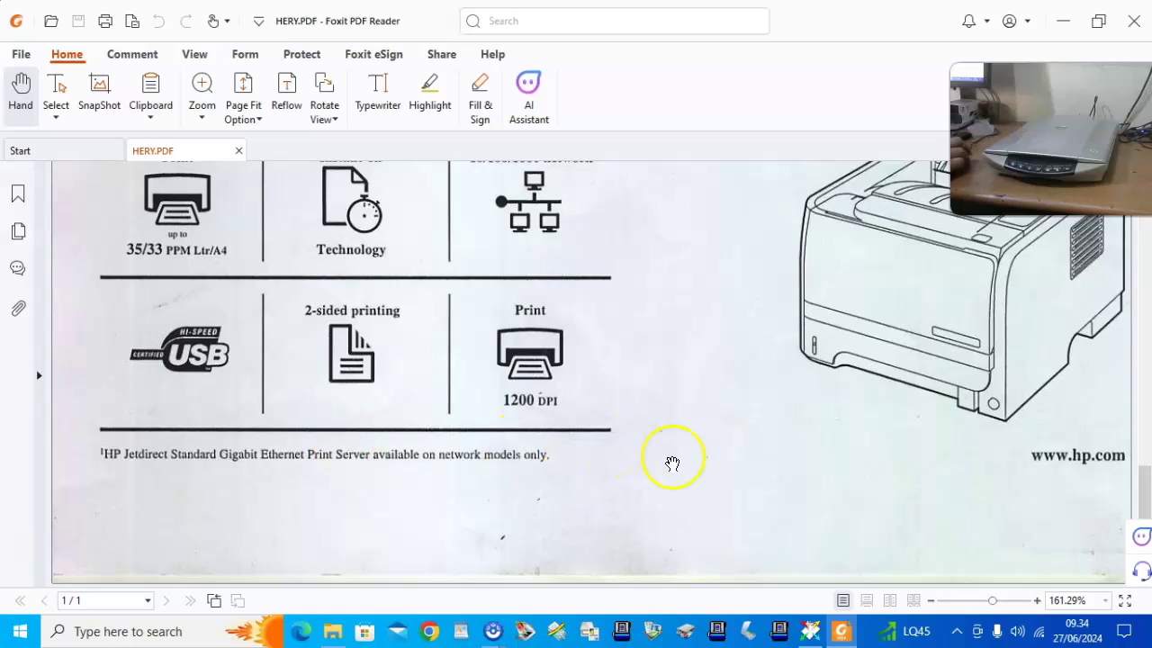
{"action": "scroll", "coordinate": [680, 463], "scroll_direction": "up", "scroll_amount": 4}
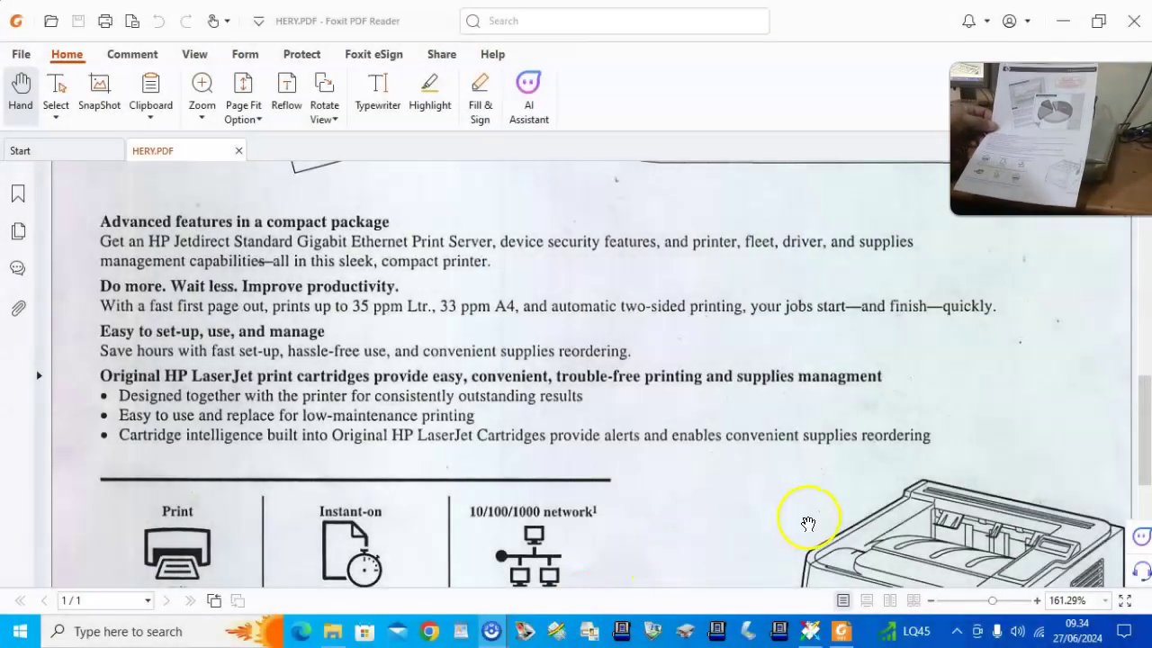
{"action": "left_click", "coordinate": [257, 96]}
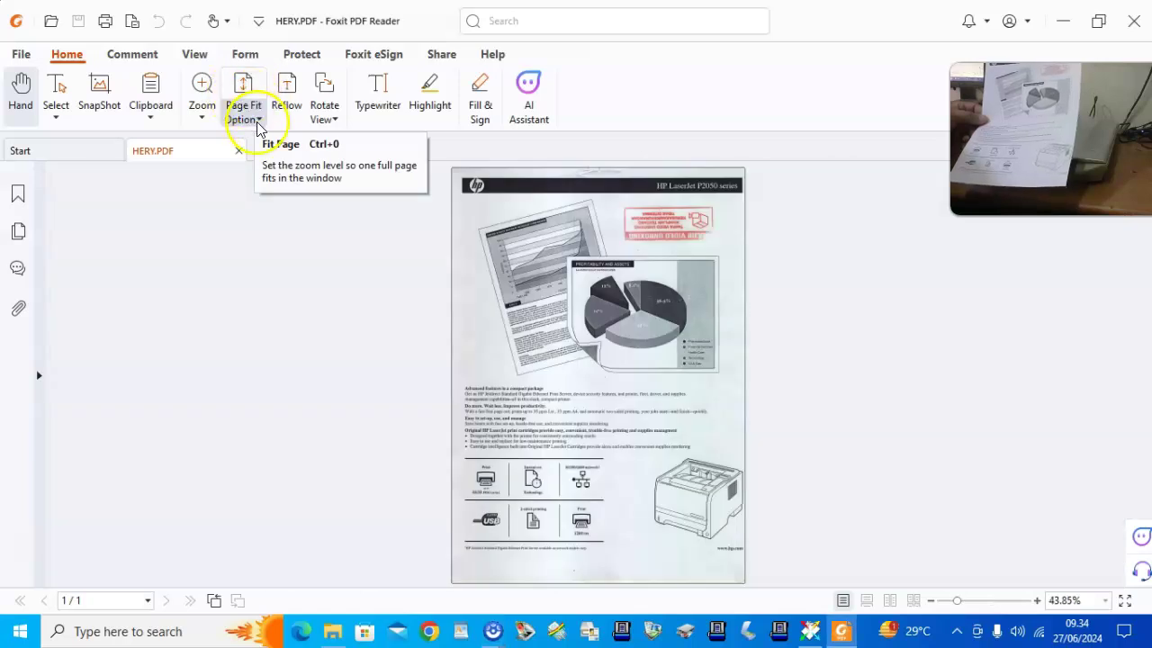
{"action": "left_click", "coordinate": [258, 121]}
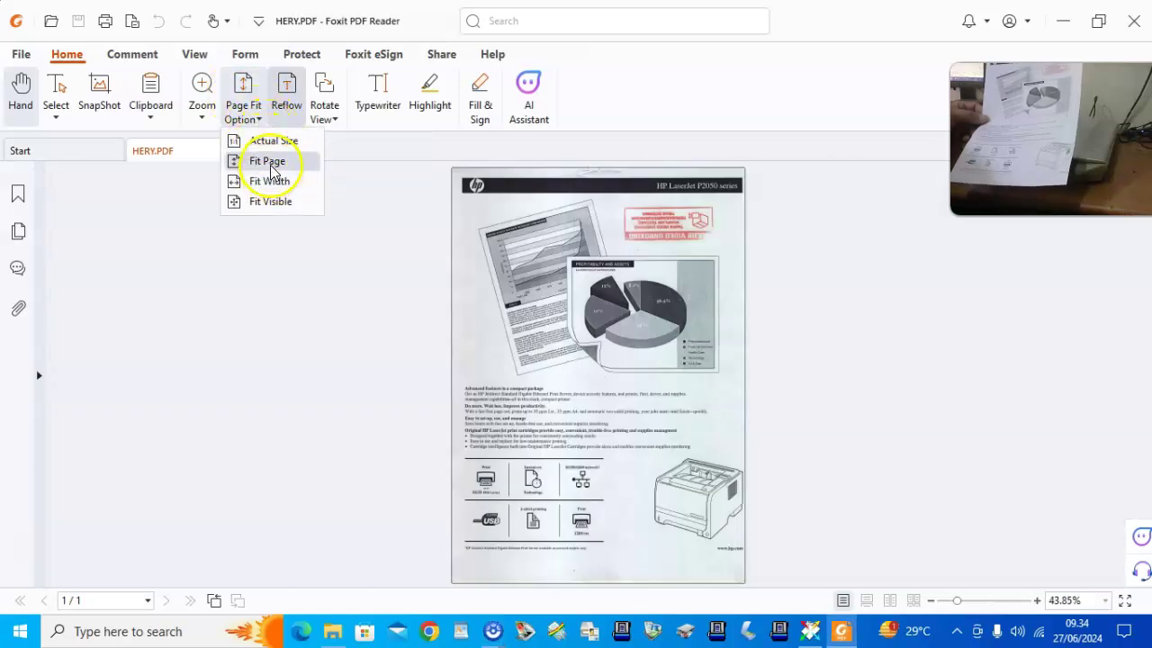